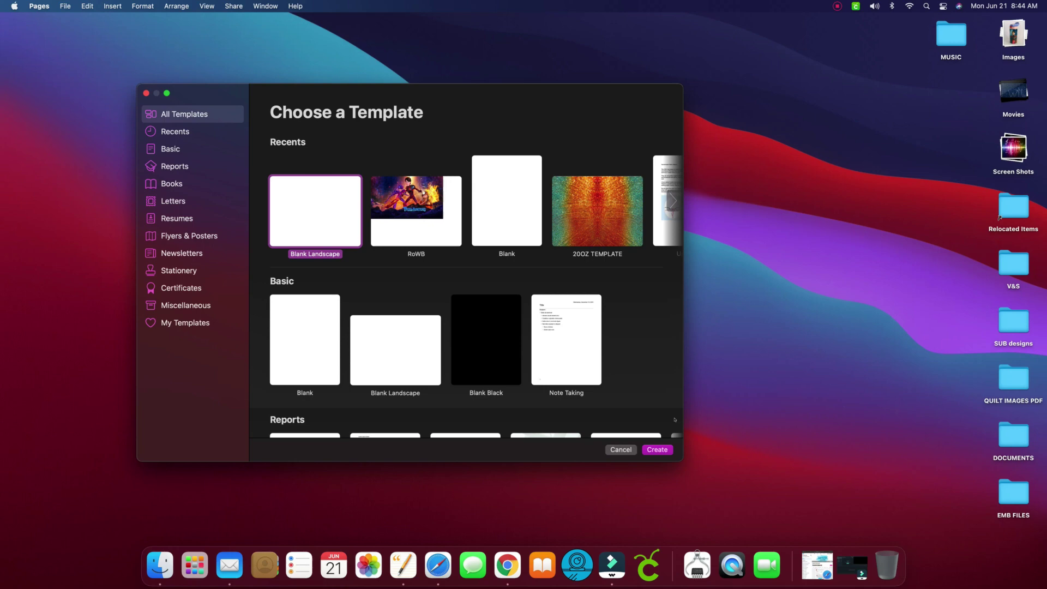
- Create a blank landscape document and set the page zoom to 100%
click(656, 450)
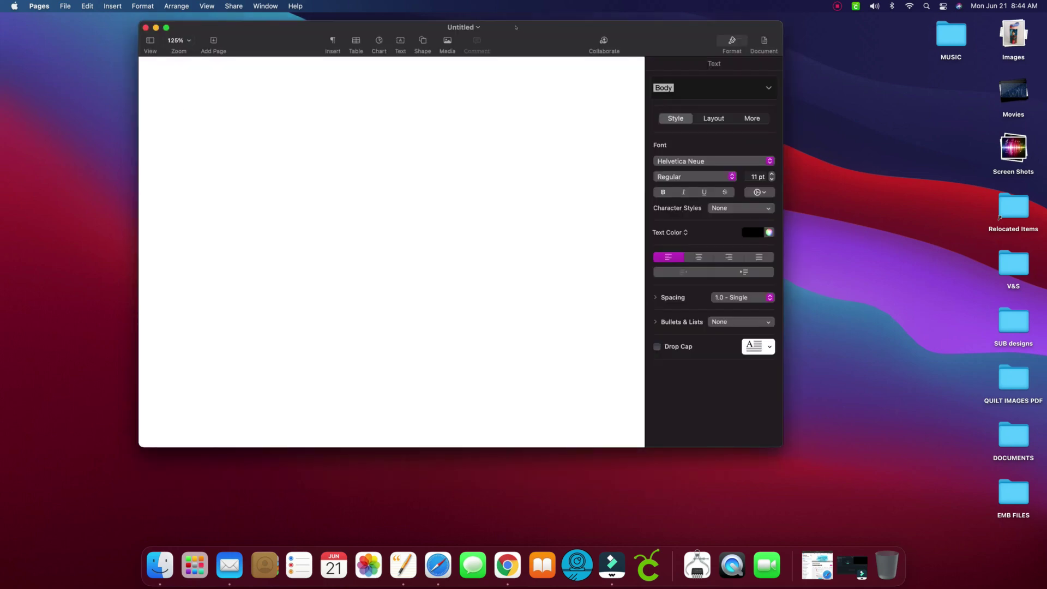
click(181, 40)
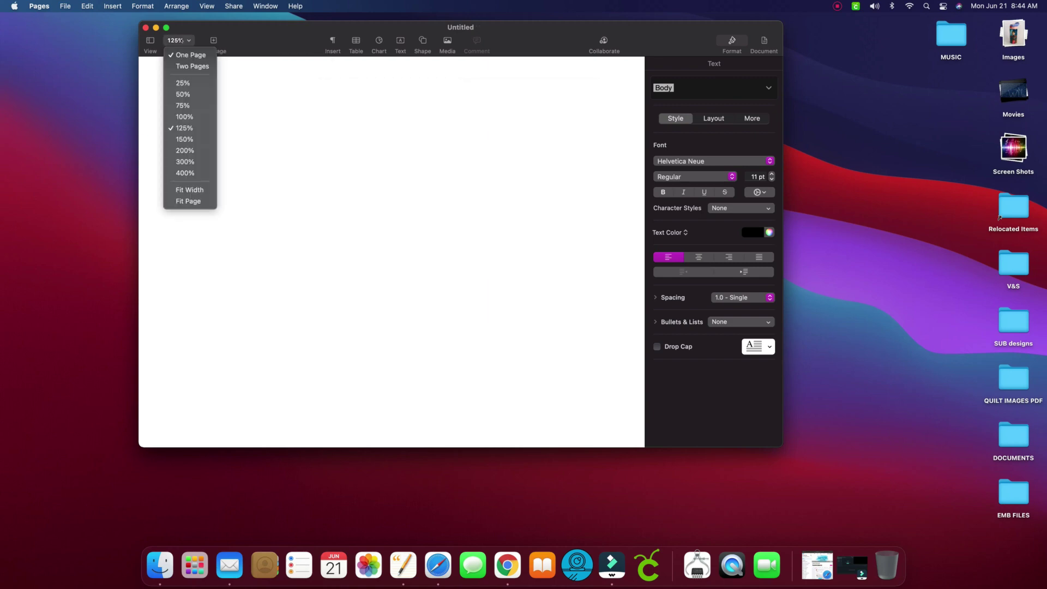
click(191, 117)
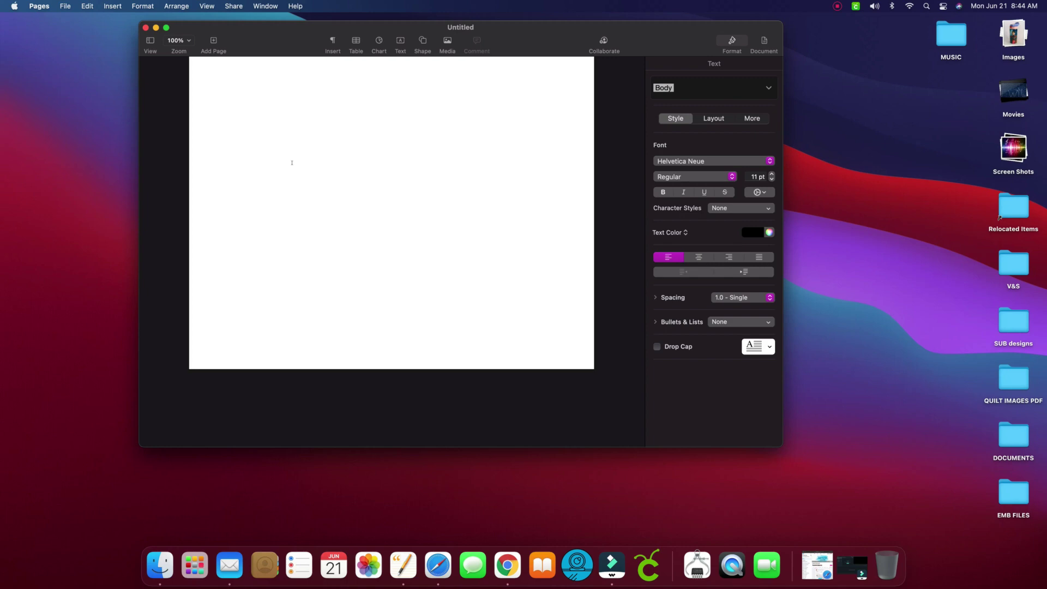
- Drag the rainbow music-note screenshot from the desktop Screen Shots stack onto the page
click(1014, 149)
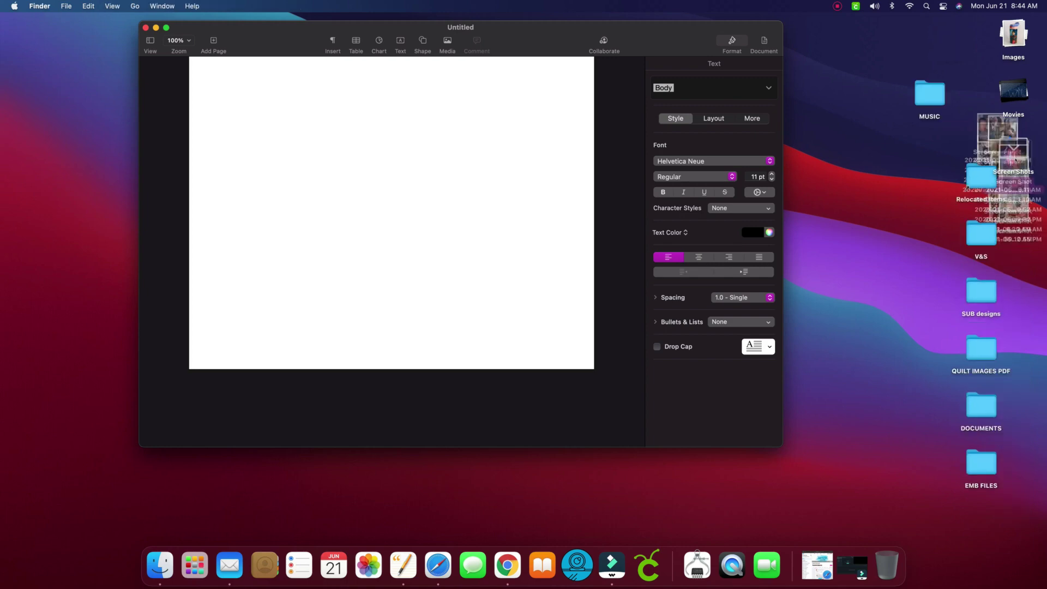
drag(1013, 204, 352, 200)
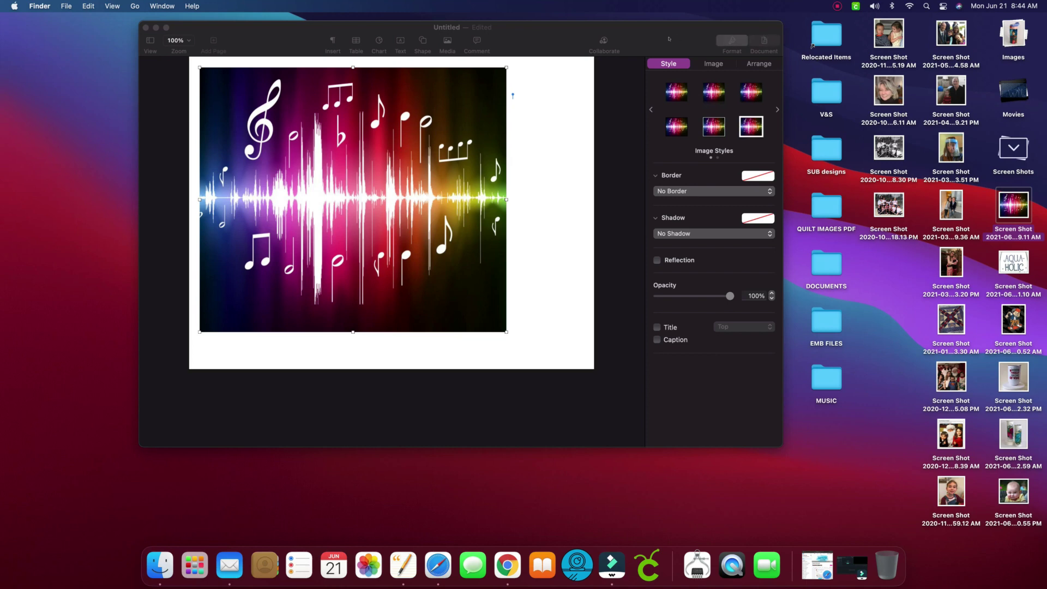
key(ctrl+super+0)
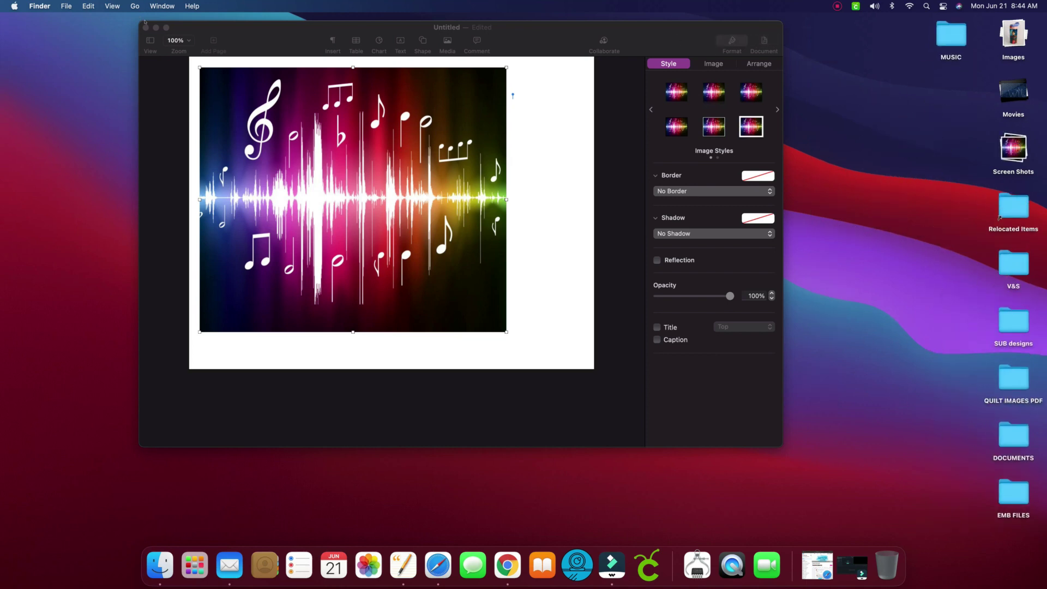
- Go full screen and set the paper size back to US Letter (11 × 8.5 in) after trying US Legal
click(167, 28)
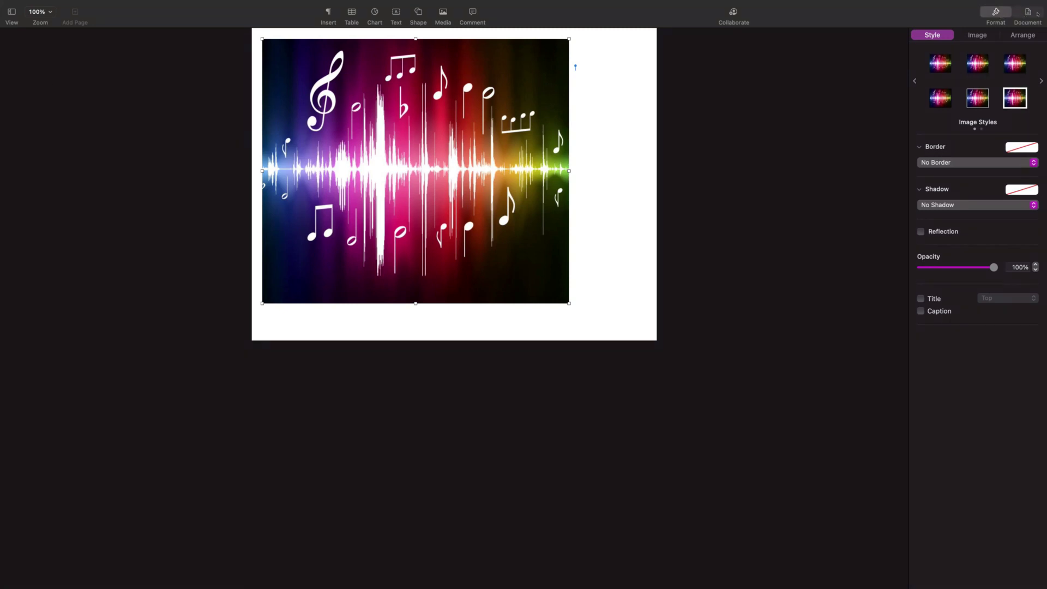
click(1029, 12)
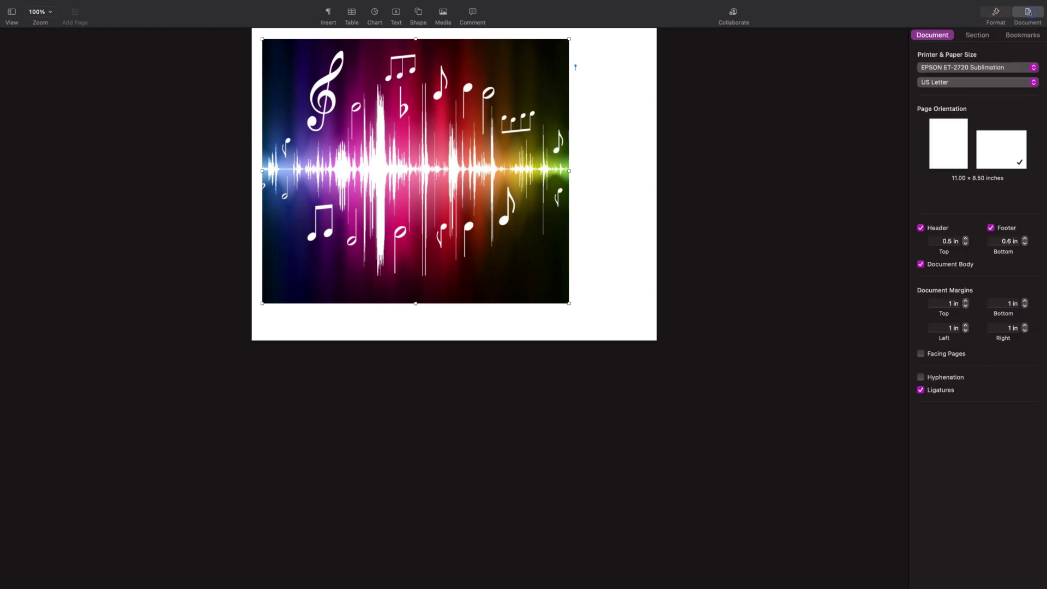
click(988, 83)
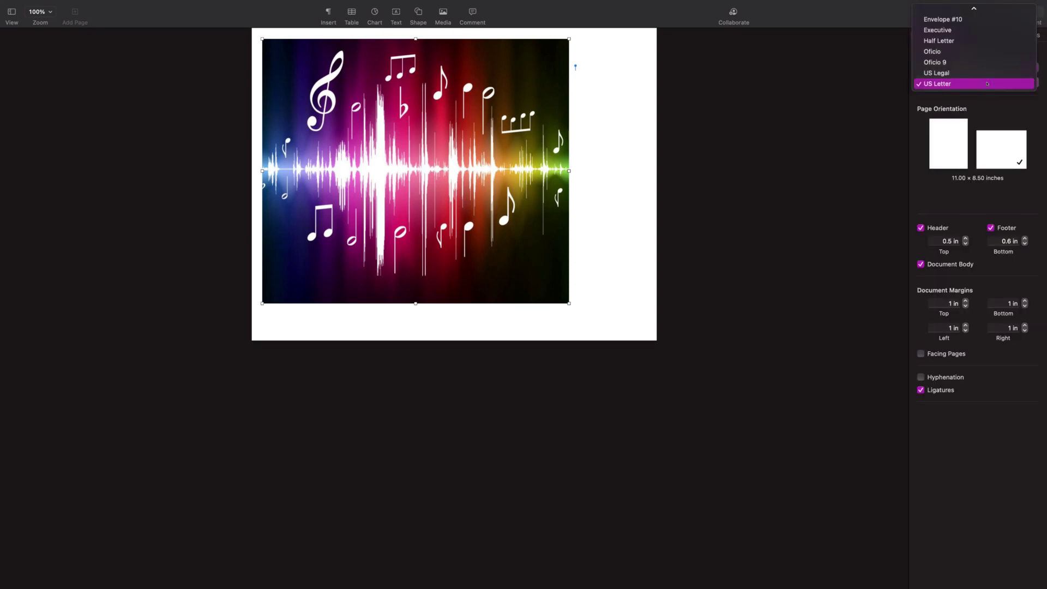
scroll(992, 63, up, 3)
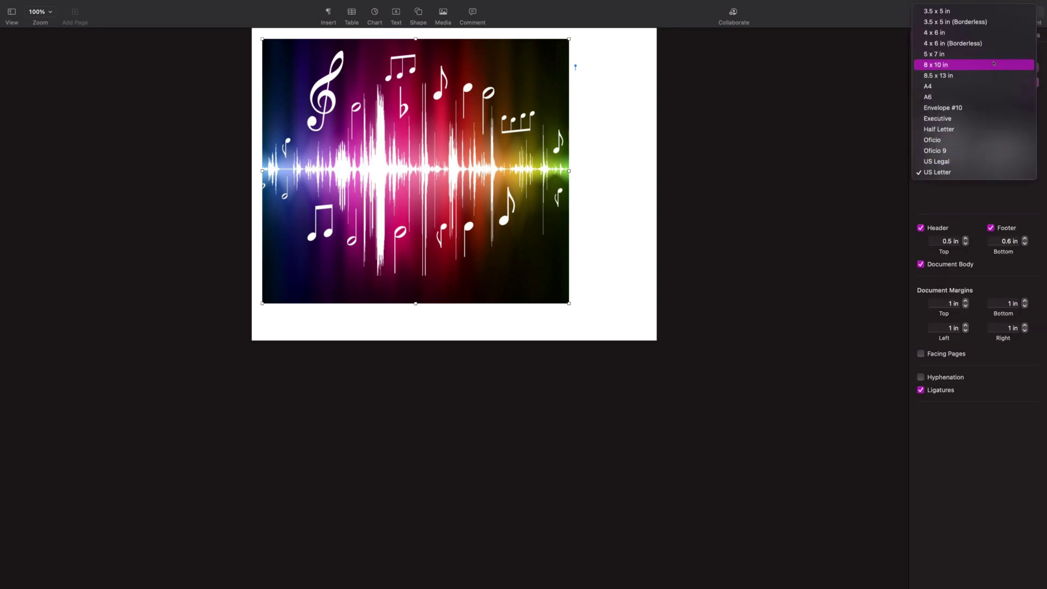
click(978, 162)
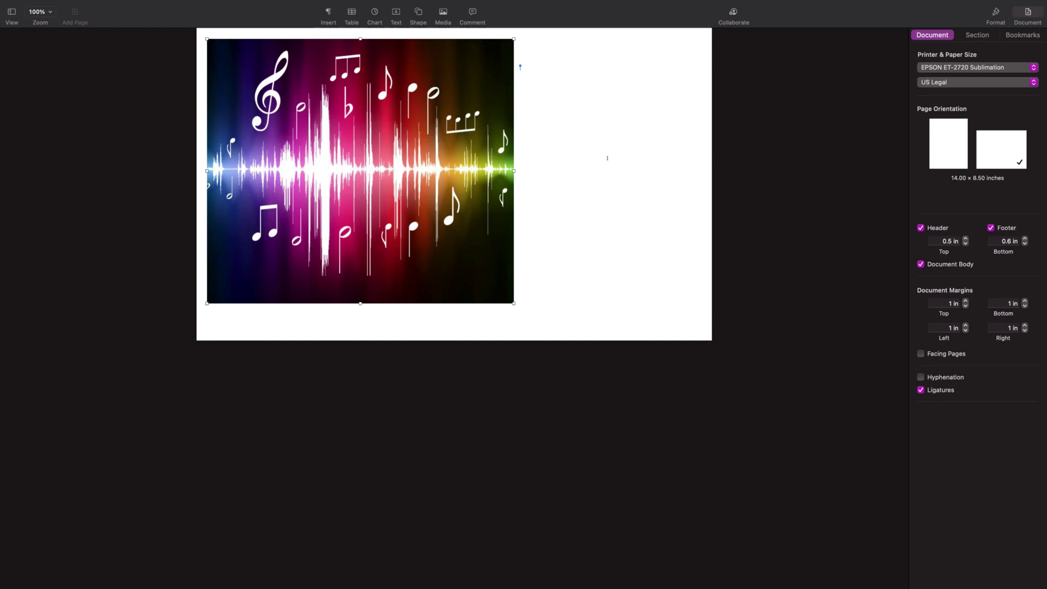
click(969, 82)
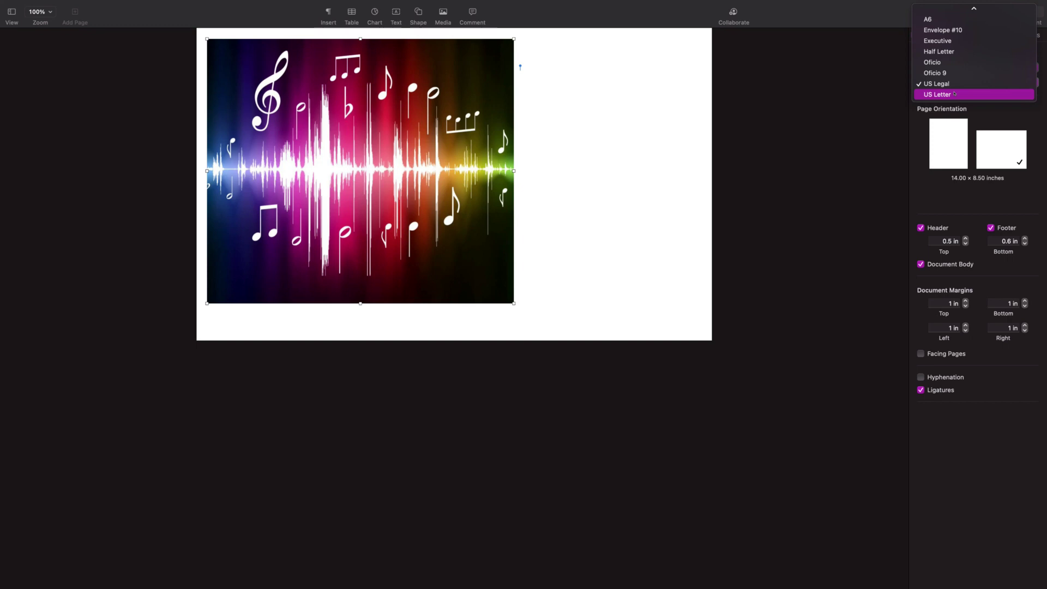
click(955, 94)
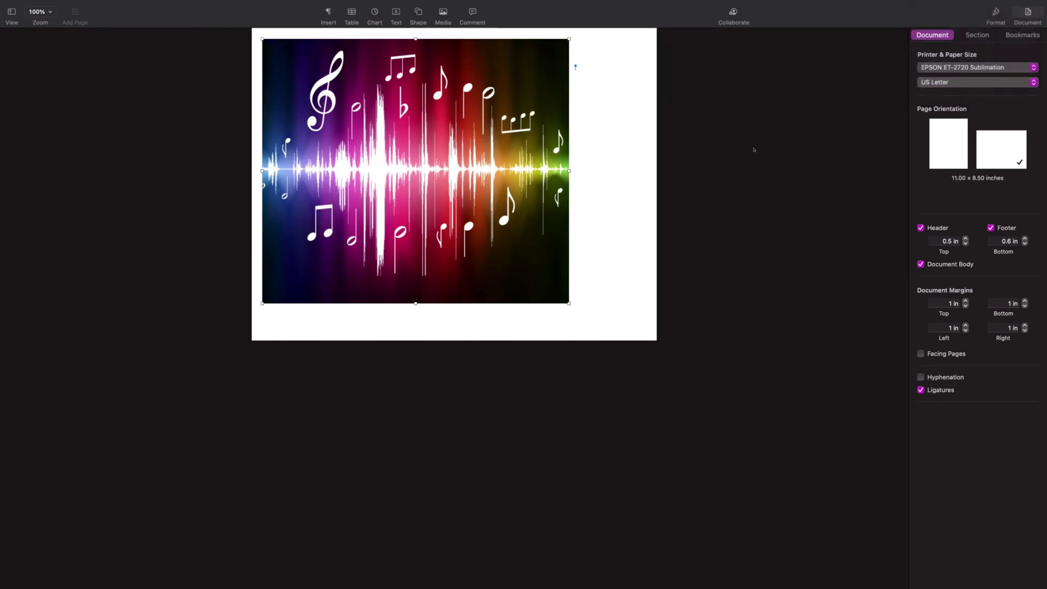
- Move the image to position 0 in, 0 in and show its Arrange settings in Format
mouse_move(459, 162)
mouse_down()
mouse_move(449, 142)
mouse_move(449, 151)
mouse_up()
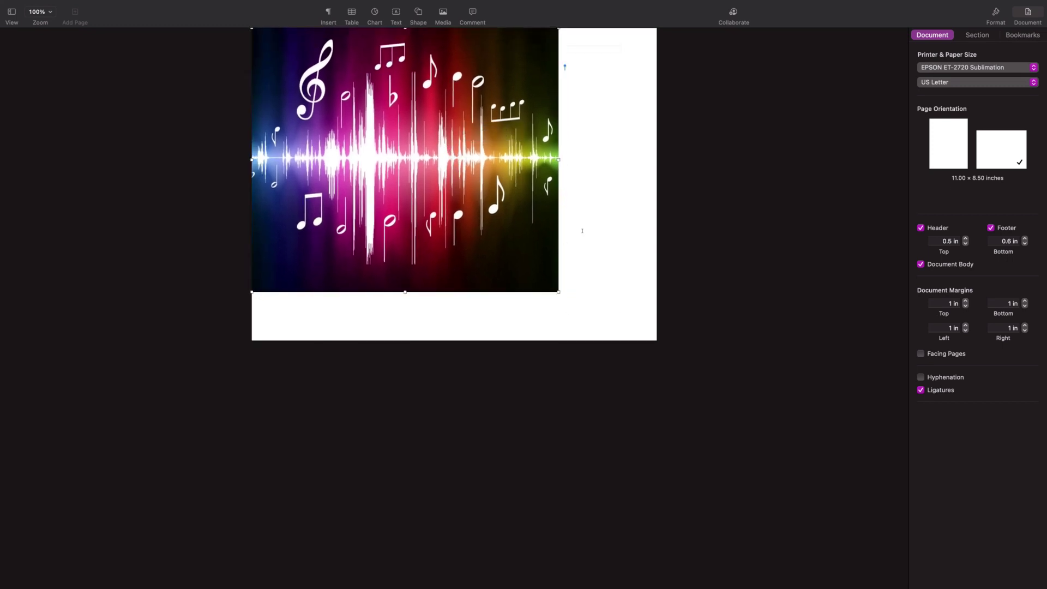
click(992, 12)
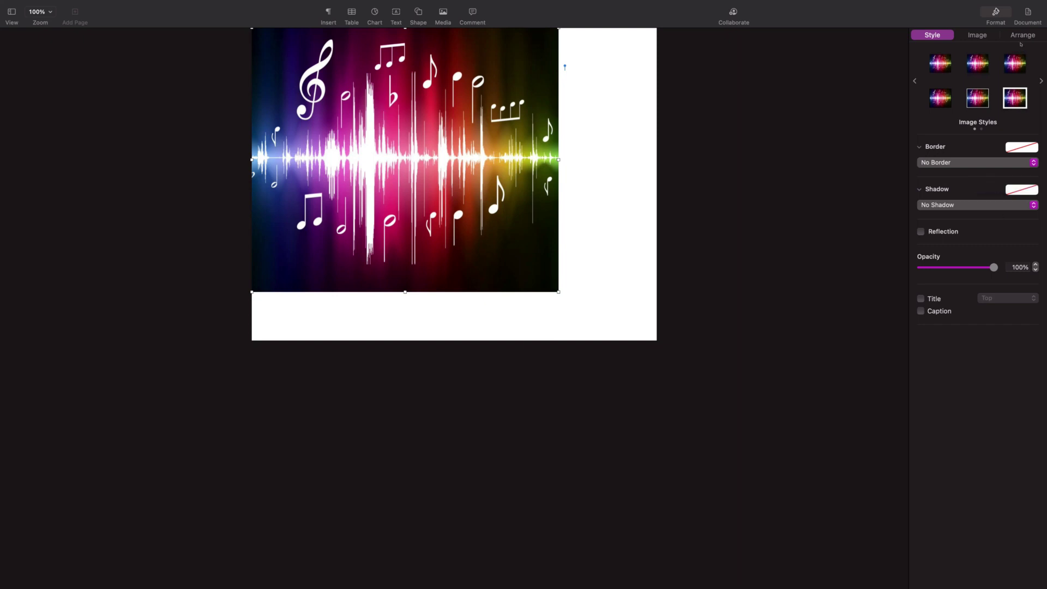
click(976, 34)
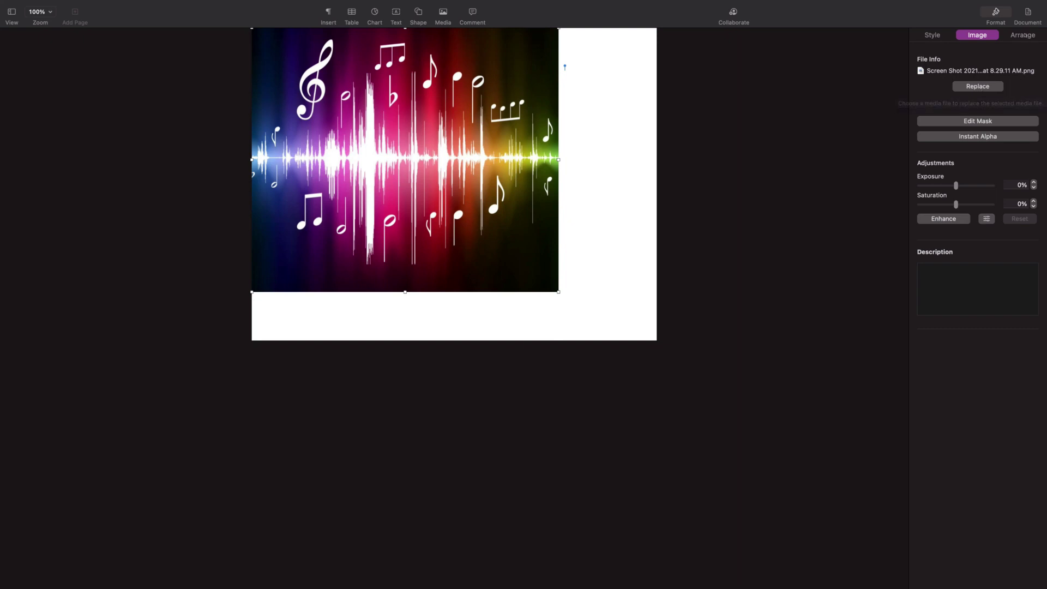
click(1024, 35)
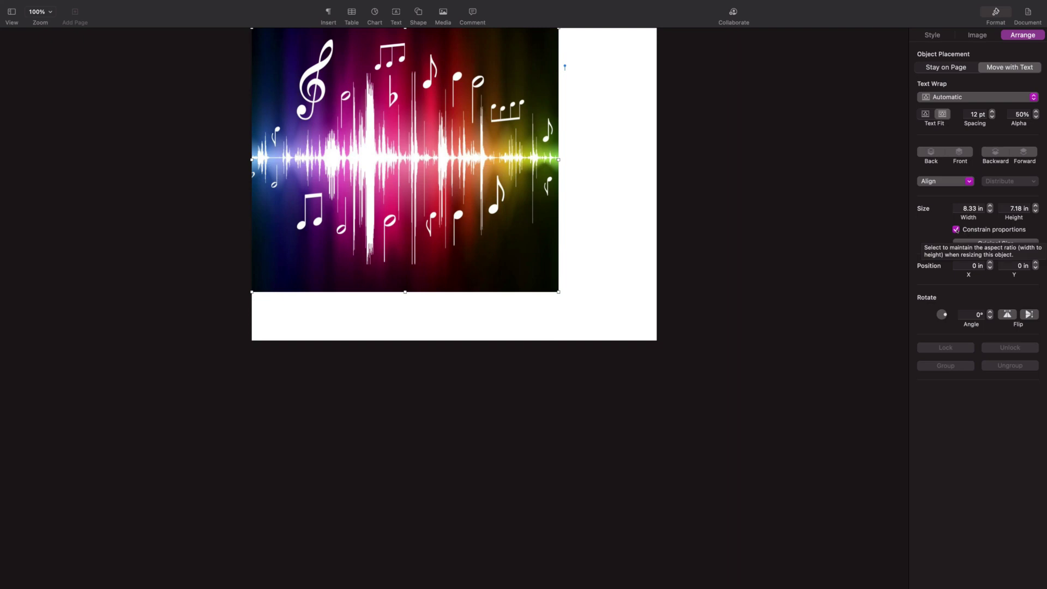
- Turn off Constrain proportions and resize the image to 9.4 in wide by 8.1 in tall
click(956, 230)
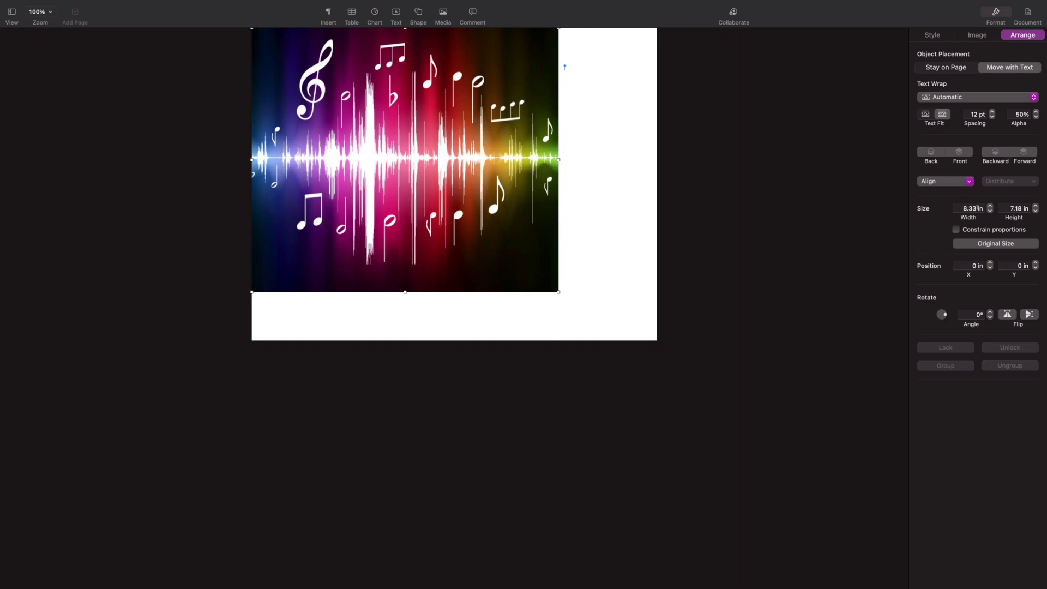
click(967, 208)
text(9.4)
key(Return)
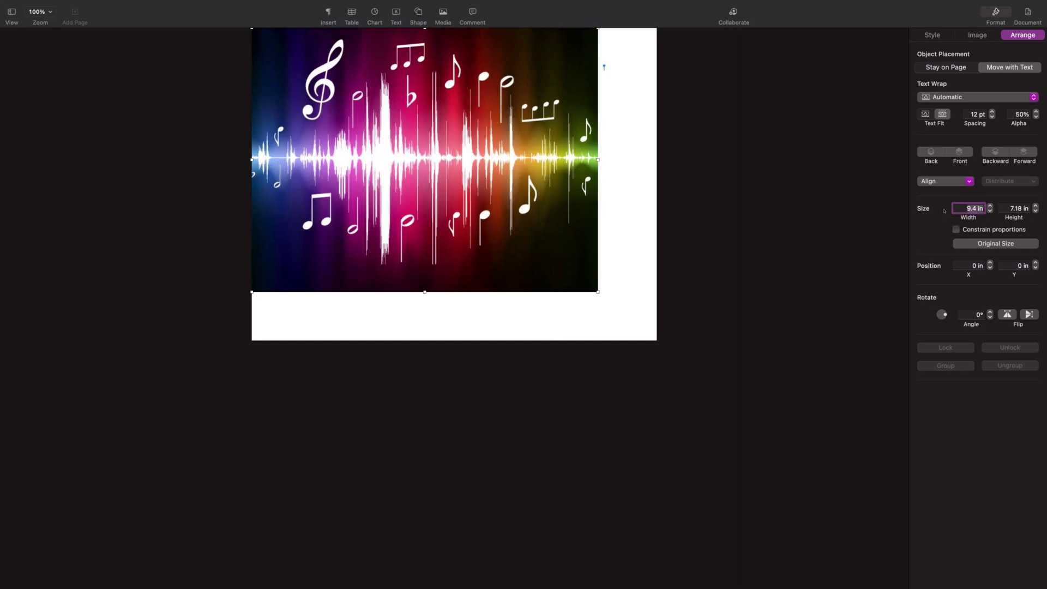
click(1018, 209)
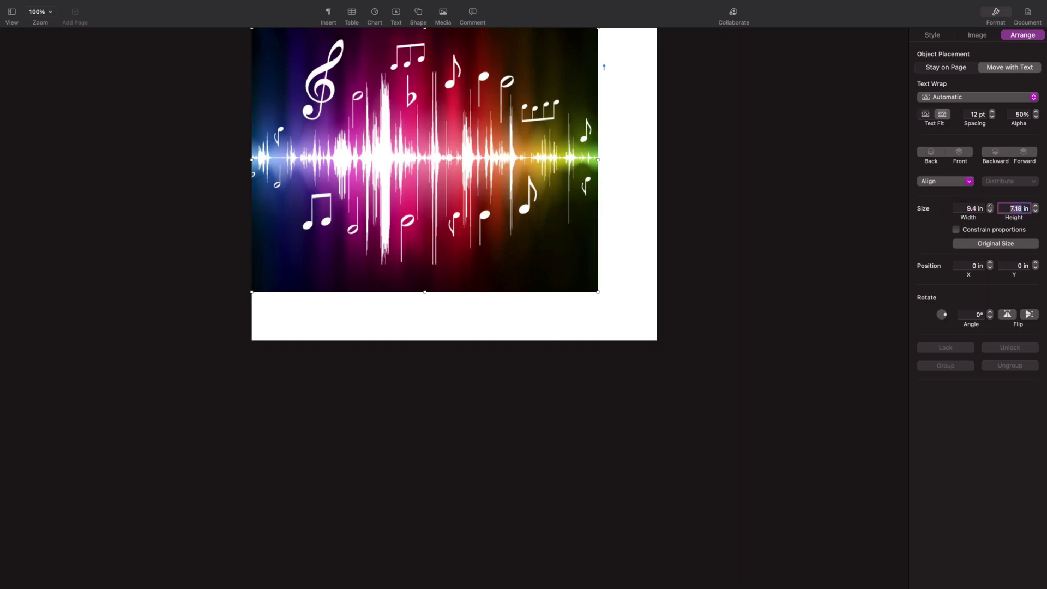
text(8.1)
key(Return)
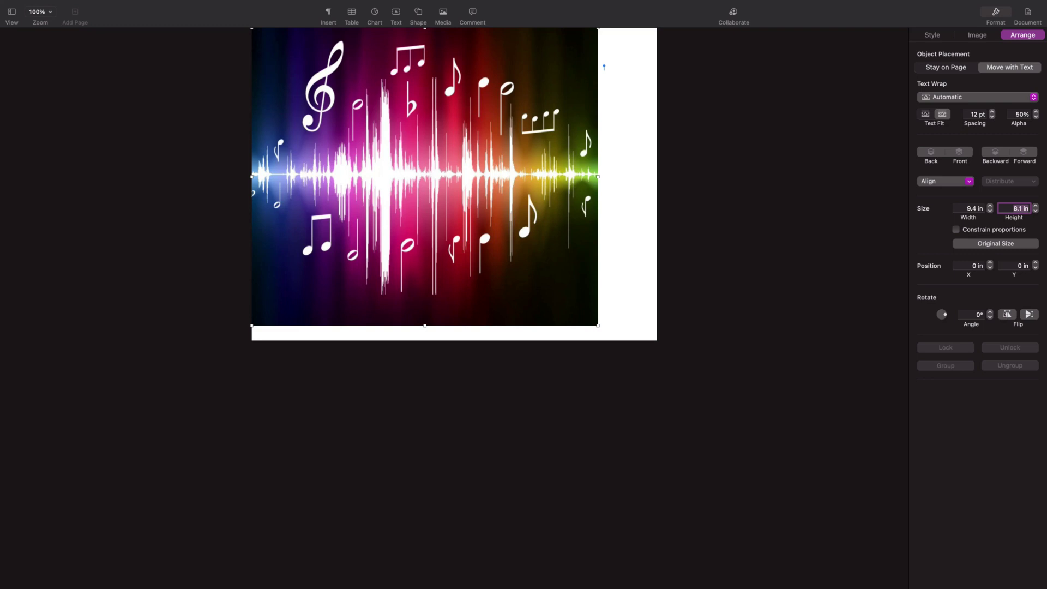
- Flip the image horizontally so the treble clef sits on the right
click(1008, 314)
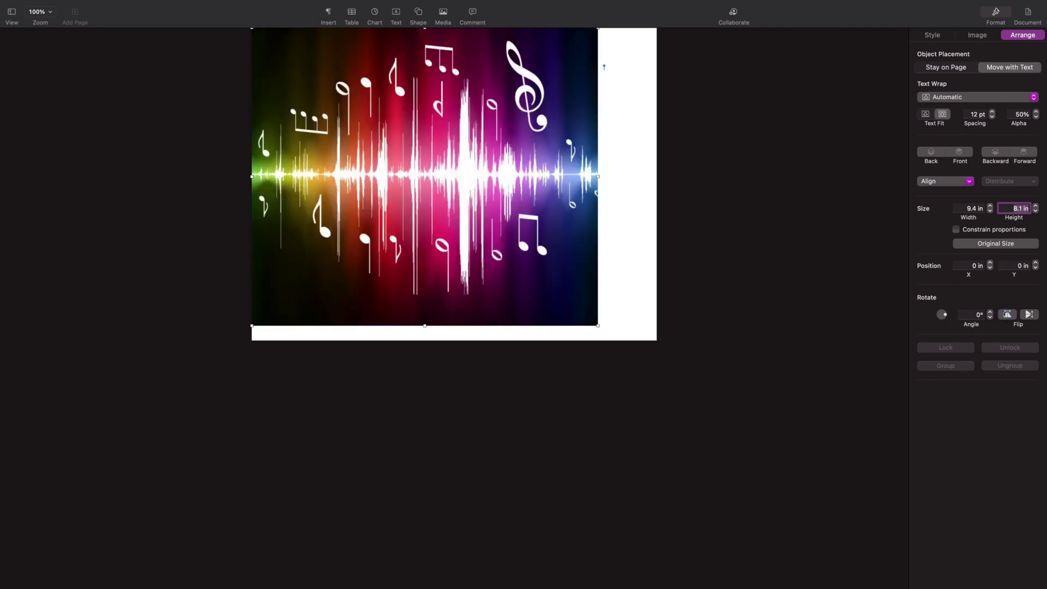
click(1008, 314)
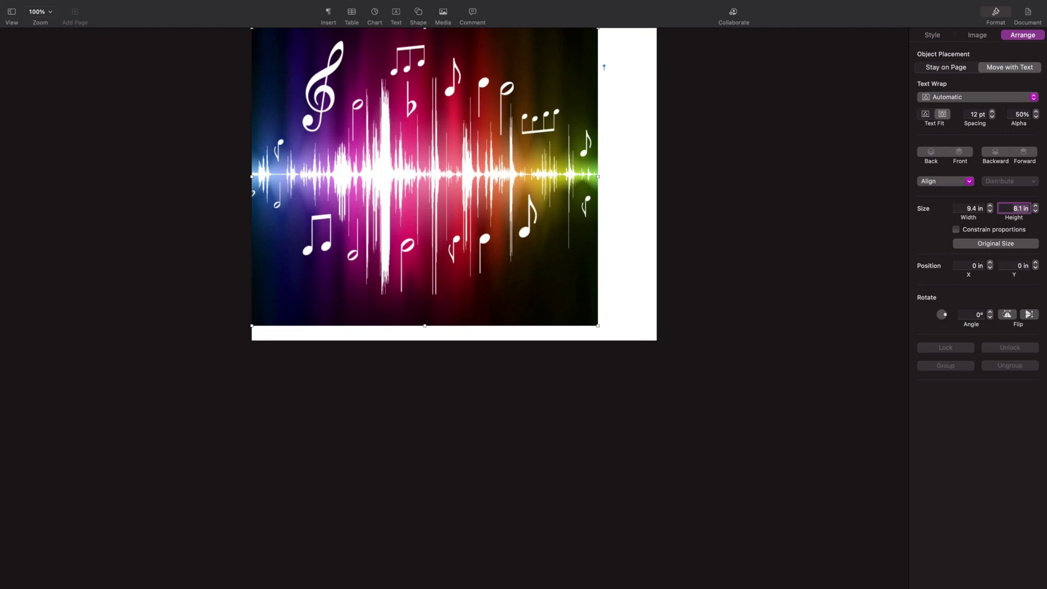
click(1006, 315)
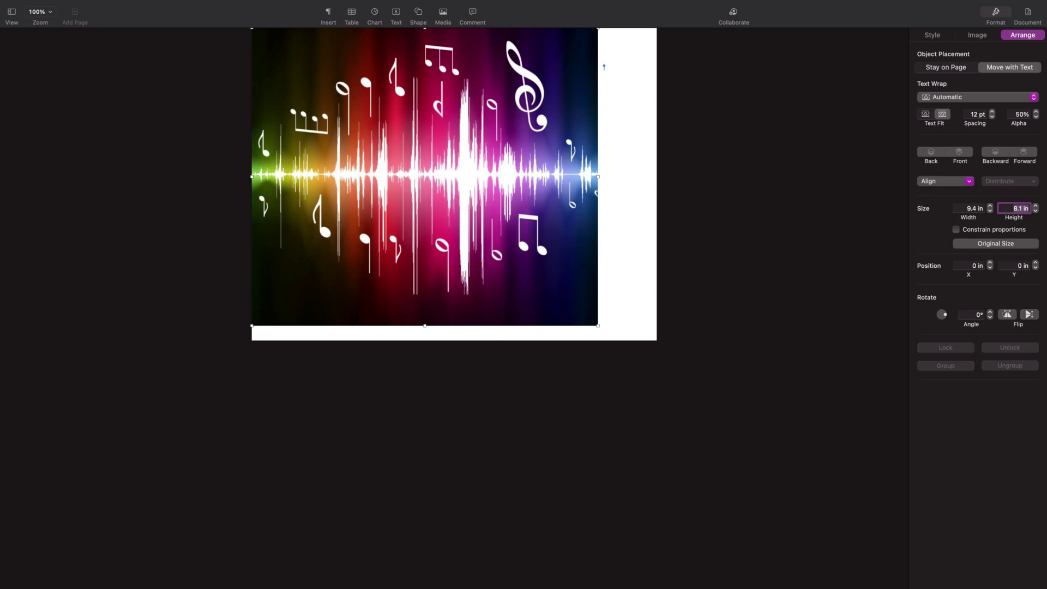
click(1007, 314)
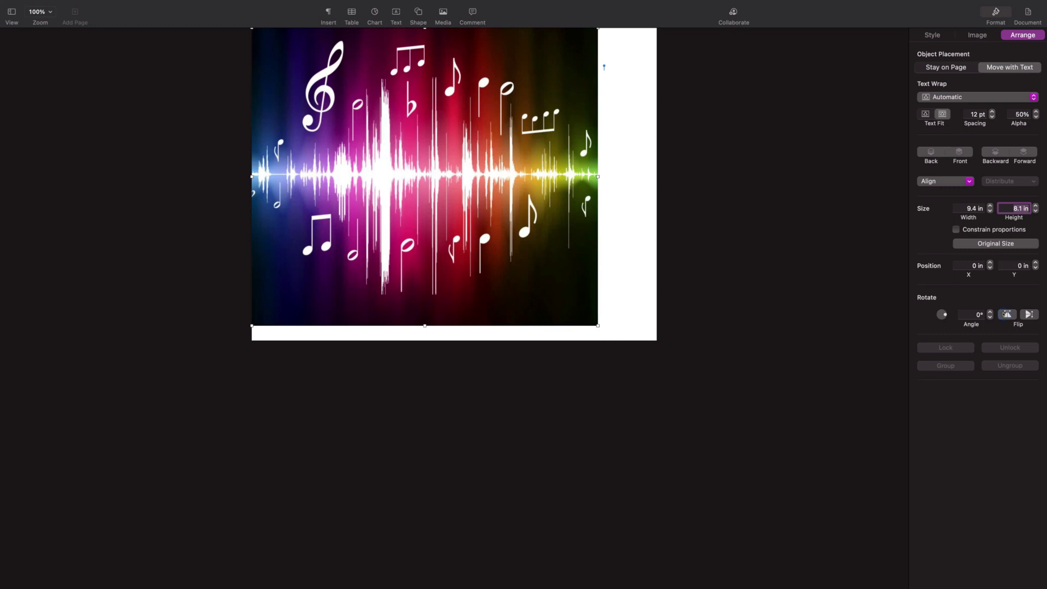
click(1007, 314)
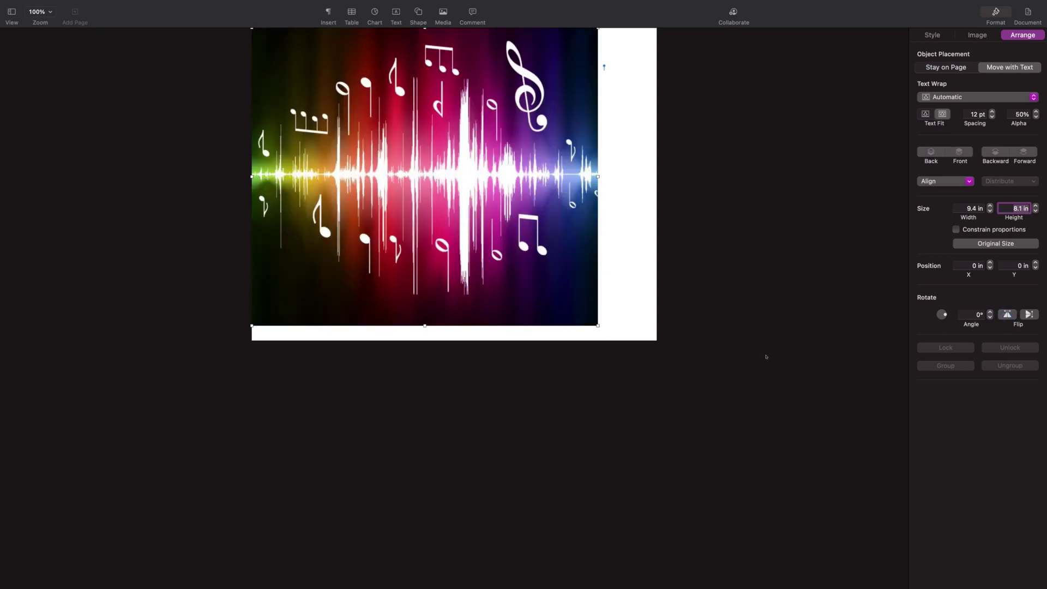
mouse_move(2, 2)
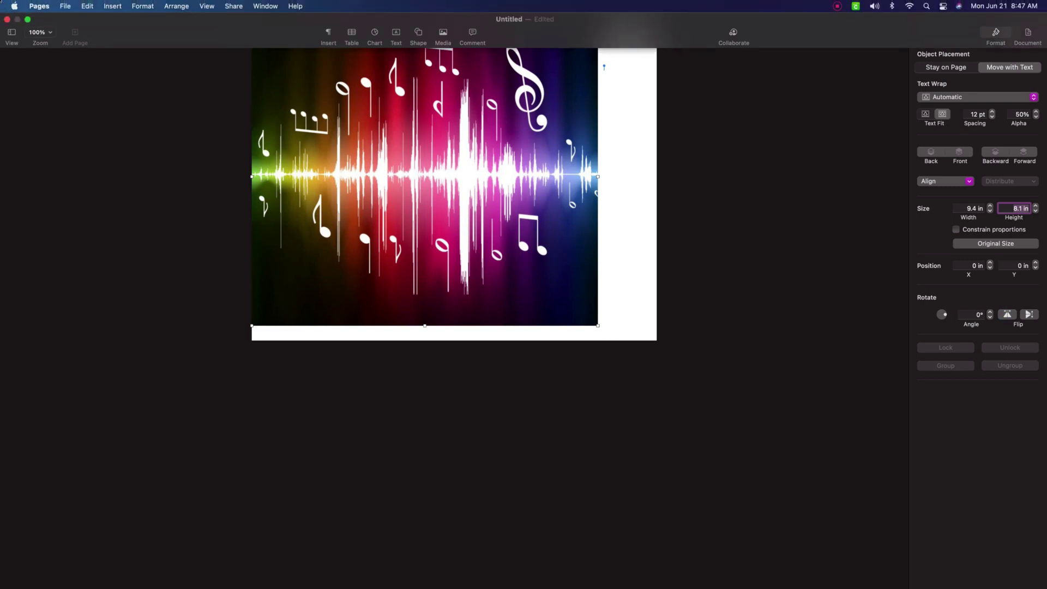
- Print via File > Print… on the EPSON ET-2720 Sublimation, keeping the Last Used Settings preset
click(64, 6)
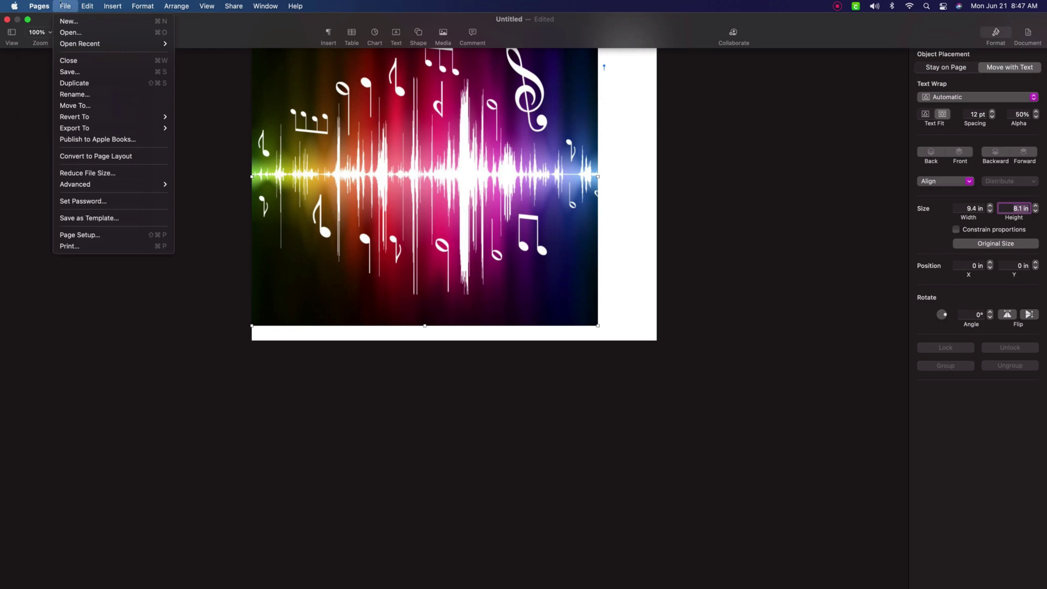
click(77, 246)
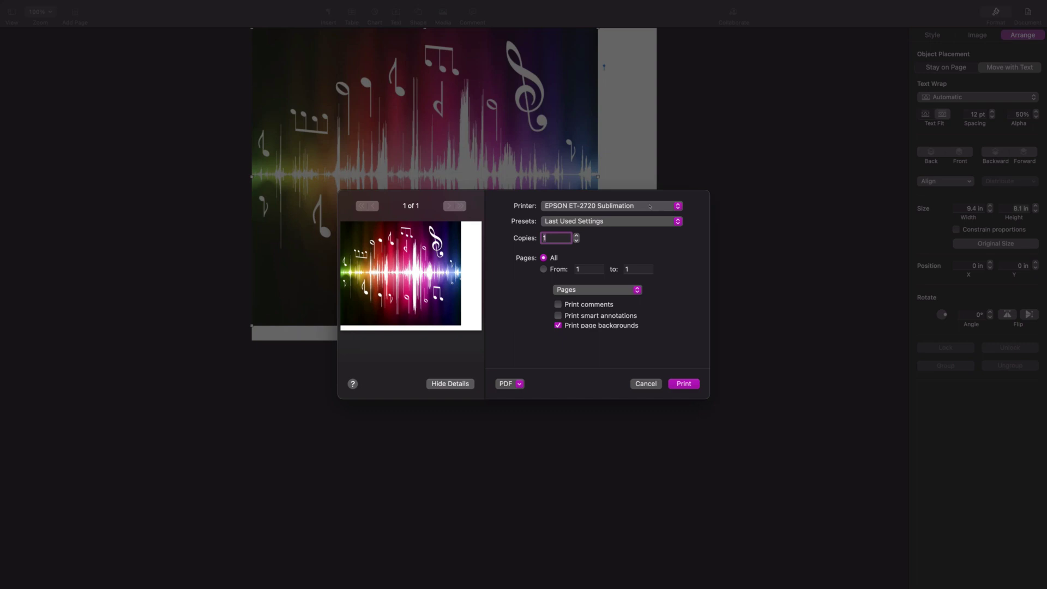
click(649, 223)
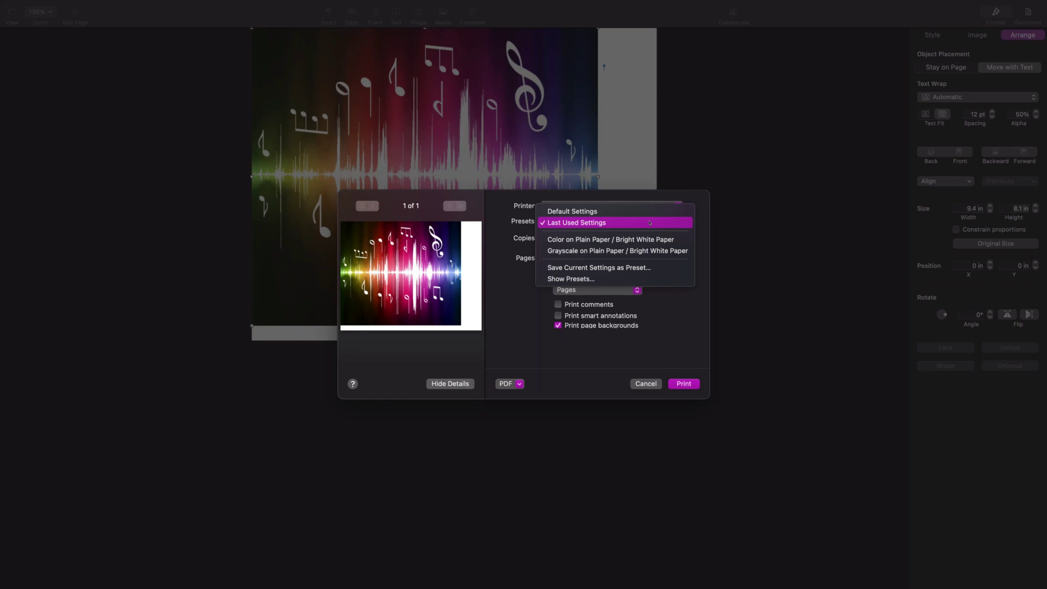
click(649, 223)
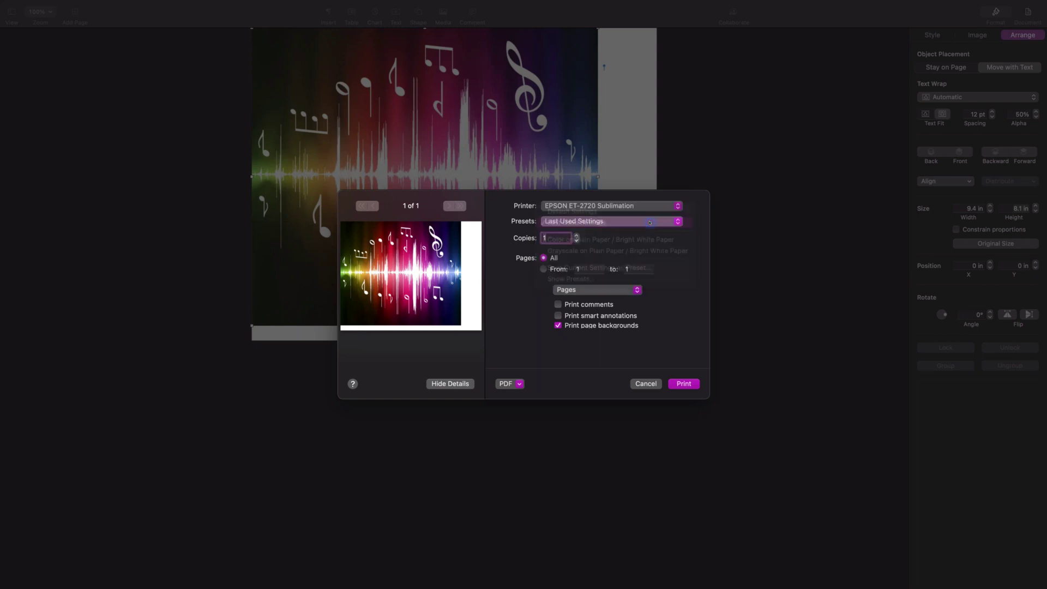
- Switch the print dialog to Color Matching, where EPSON Color Controls is selected
click(613, 291)
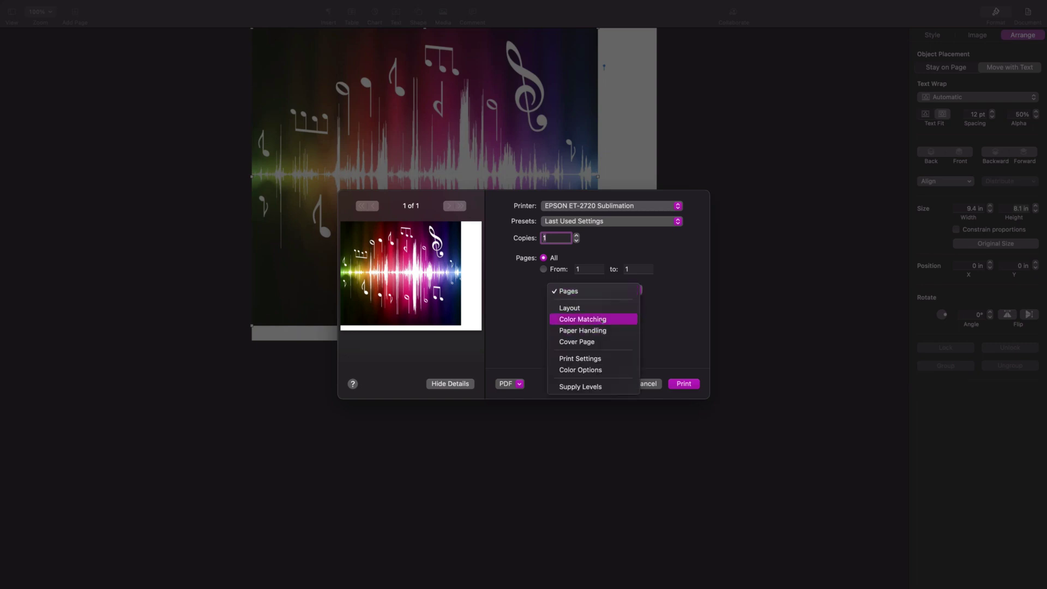
click(602, 320)
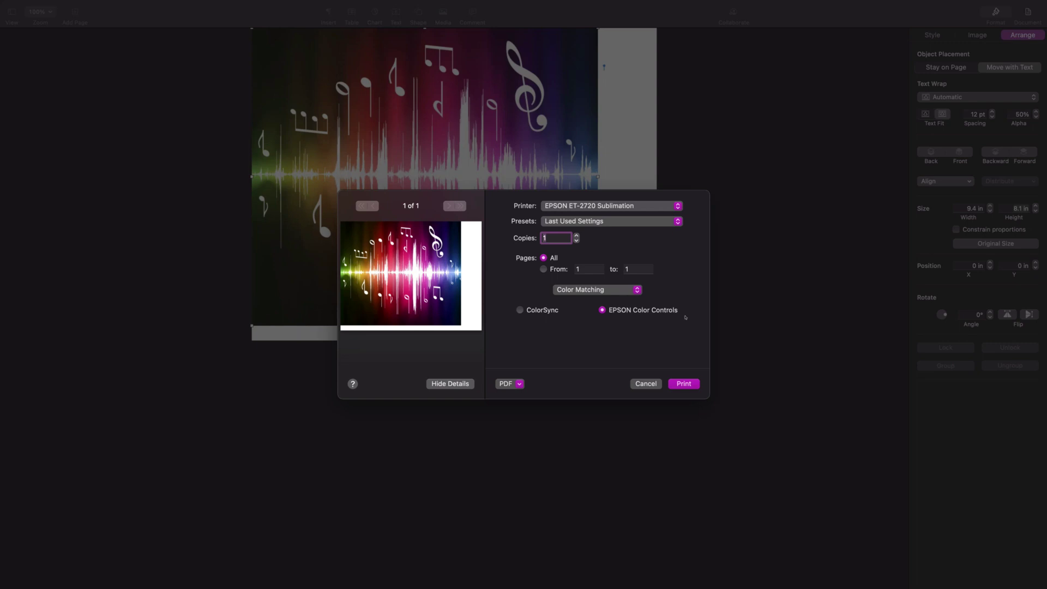
click(614, 290)
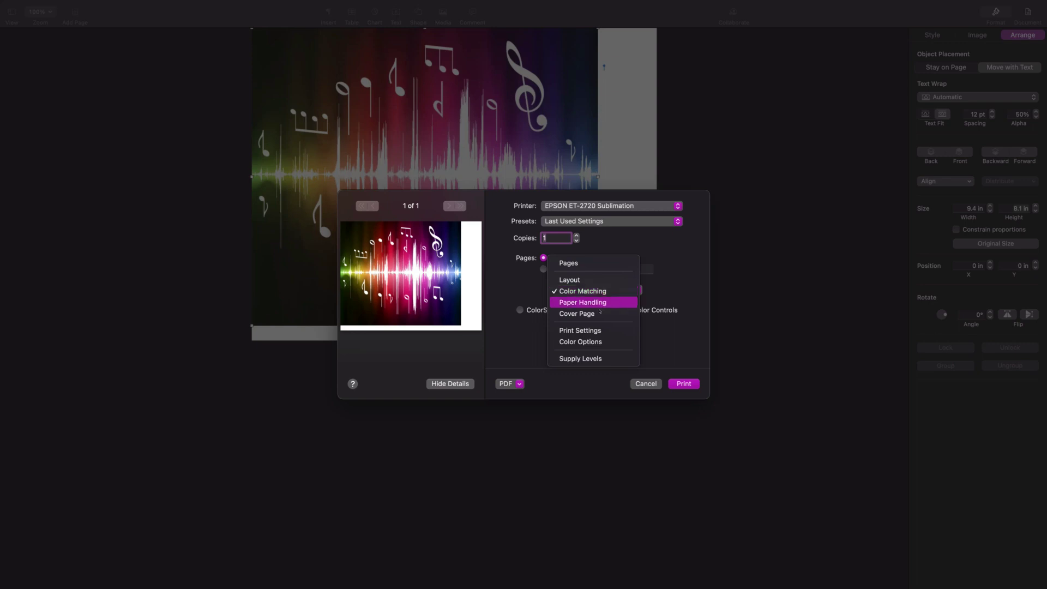
- Show Print Settings, keeping Presentation Paper Matte media and Quality print quality
click(608, 331)
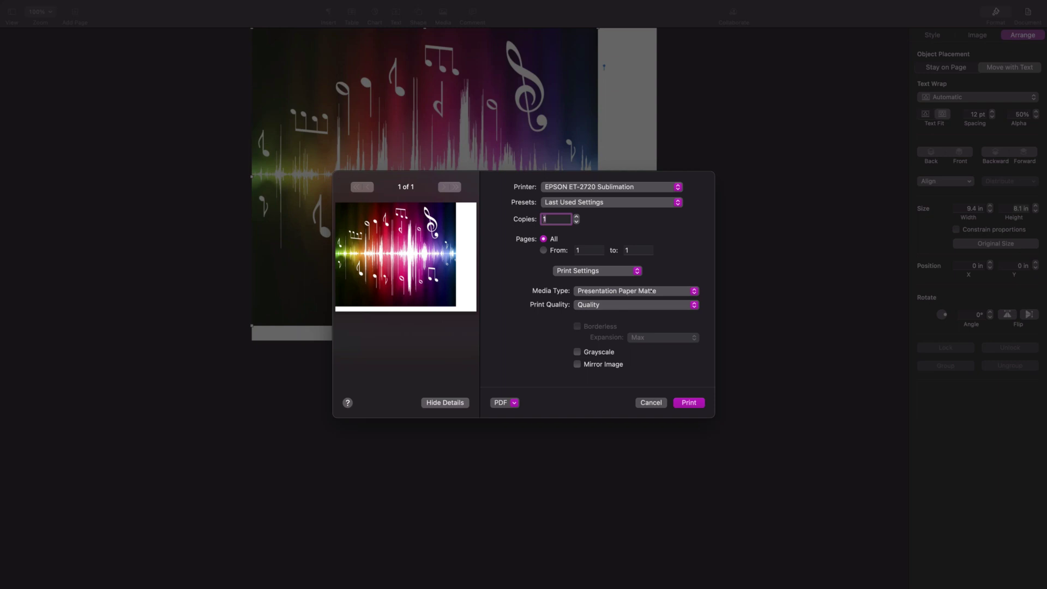
click(660, 308)
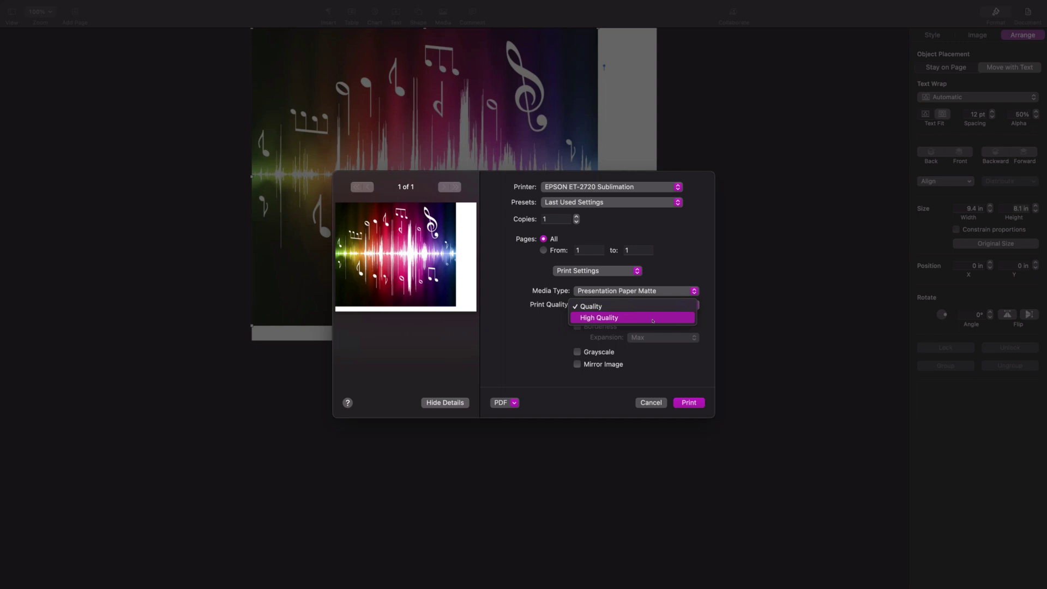
click(650, 308)
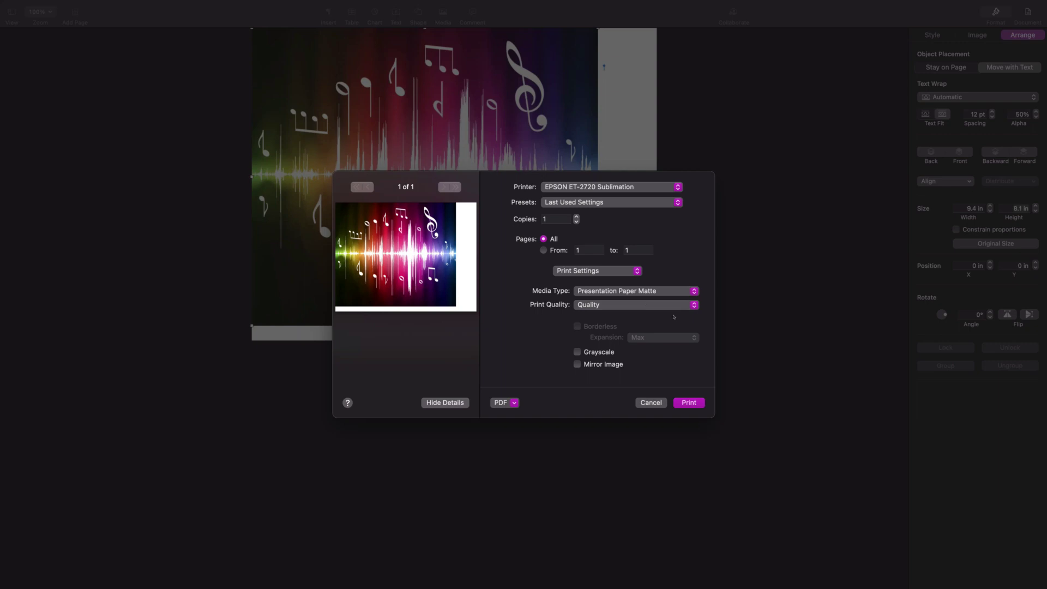
- Switch to Color Options, expand Advanced Settings and keep the mode at Adobe RGB
click(617, 270)
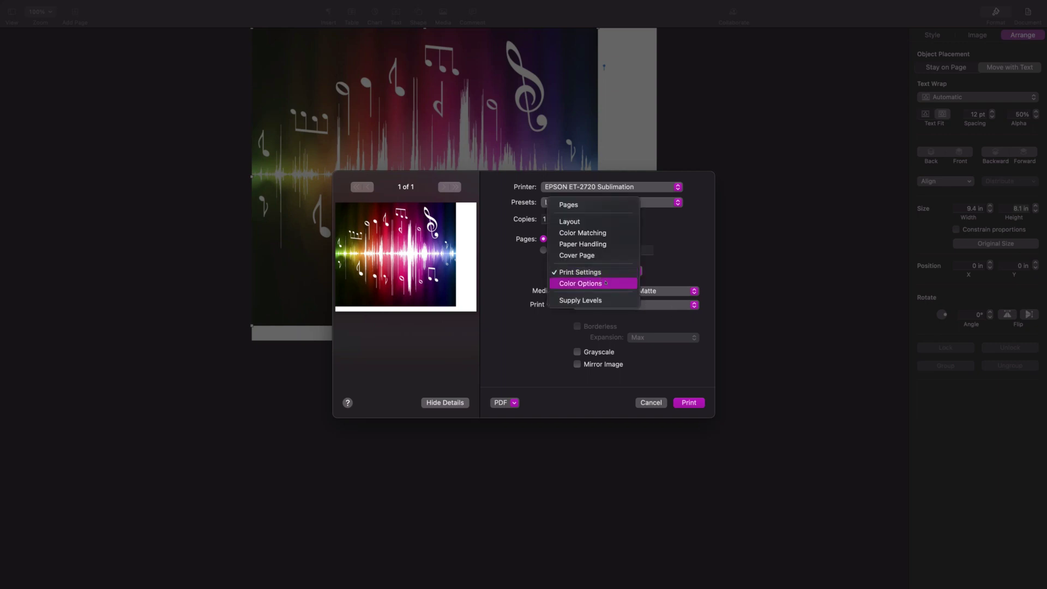
click(606, 283)
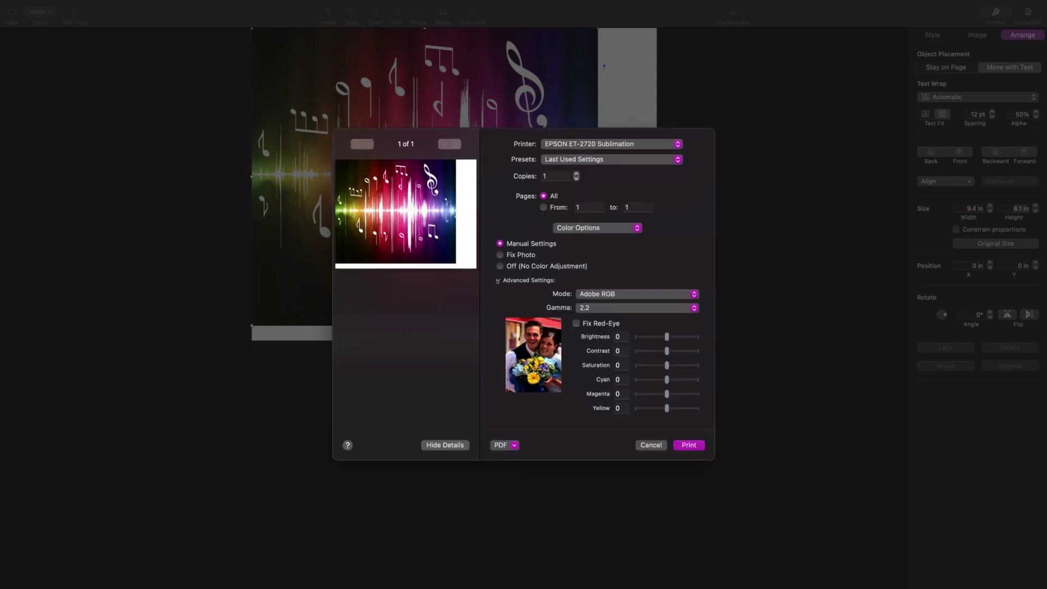
click(498, 281)
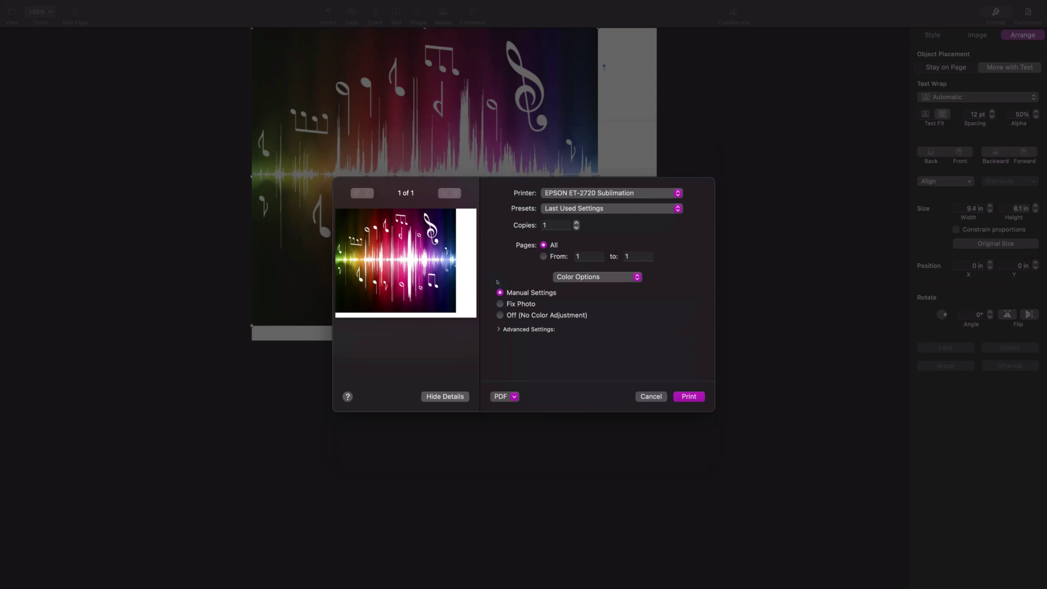
click(499, 329)
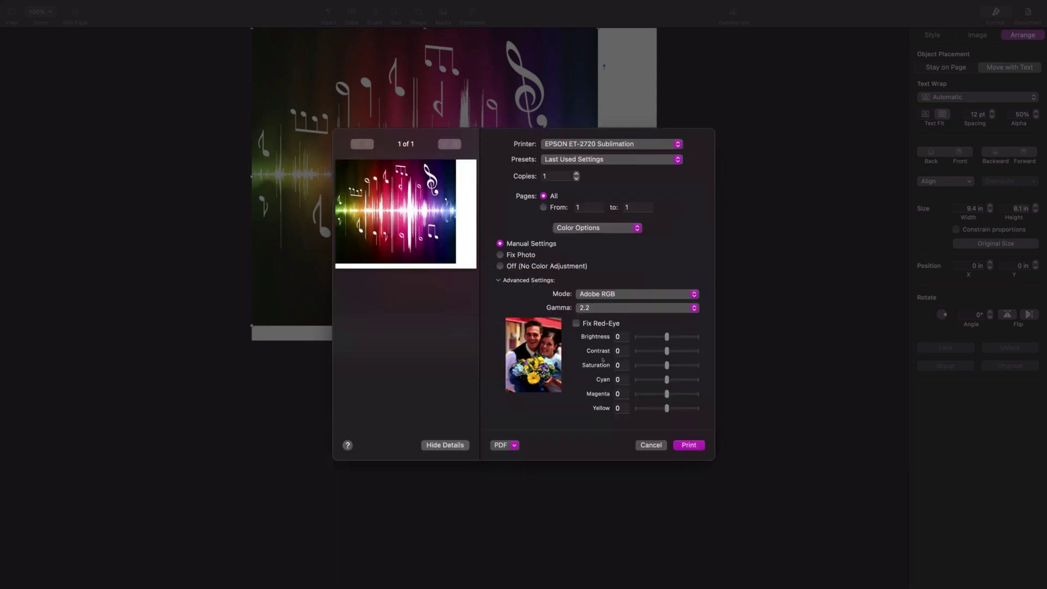
click(634, 293)
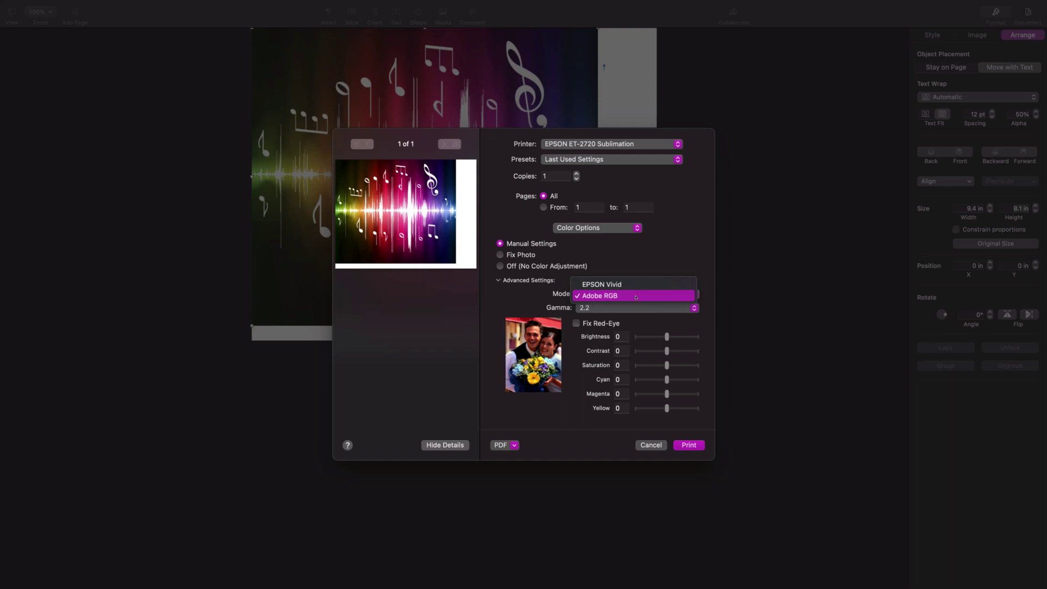
click(636, 296)
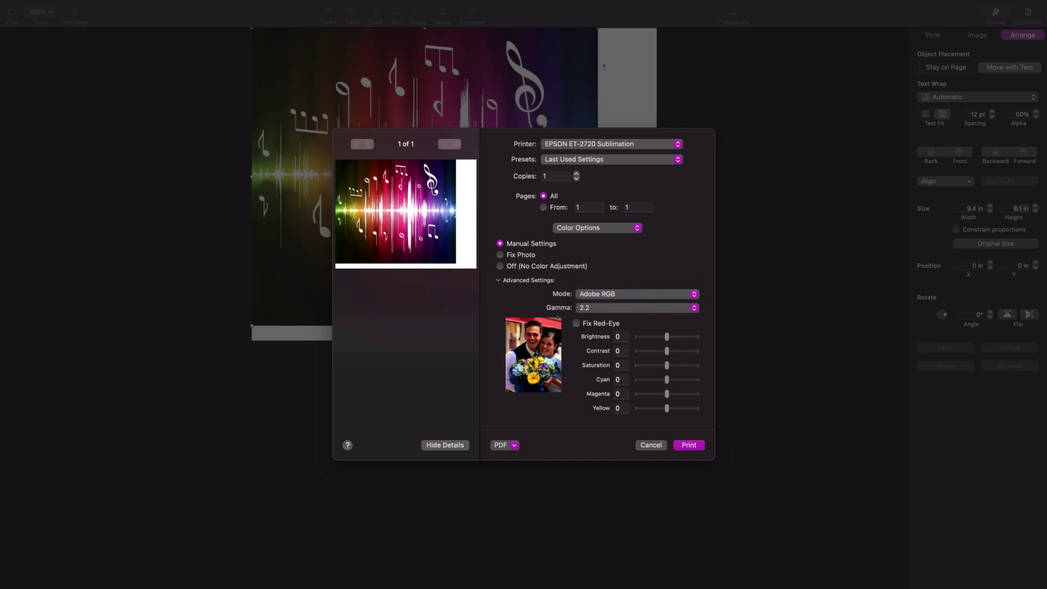